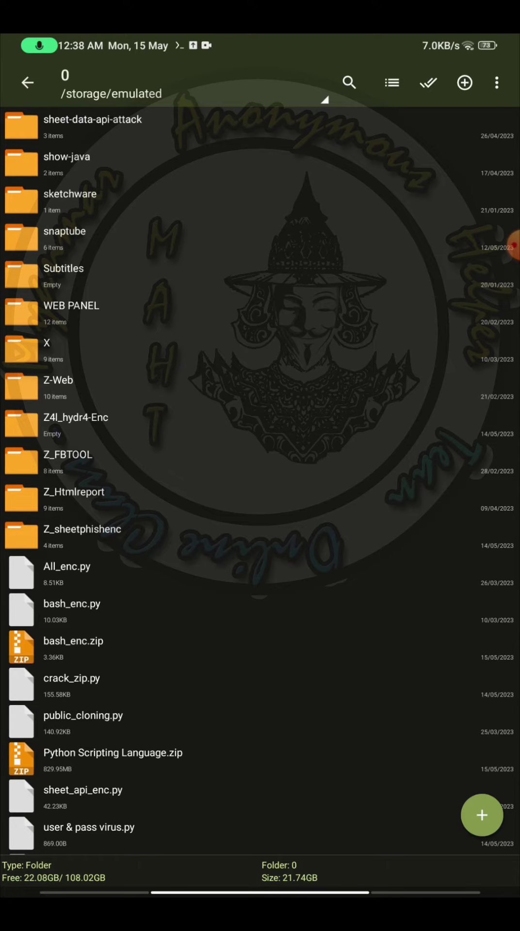
View bash_enc.zip's action sheet in ZArchiver, then dismiss it
click(73, 647)
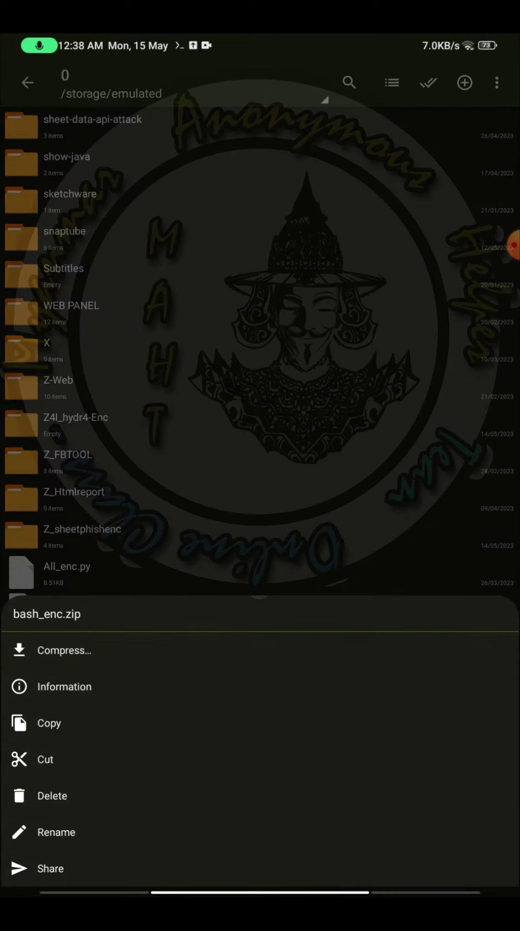
key(Escape)
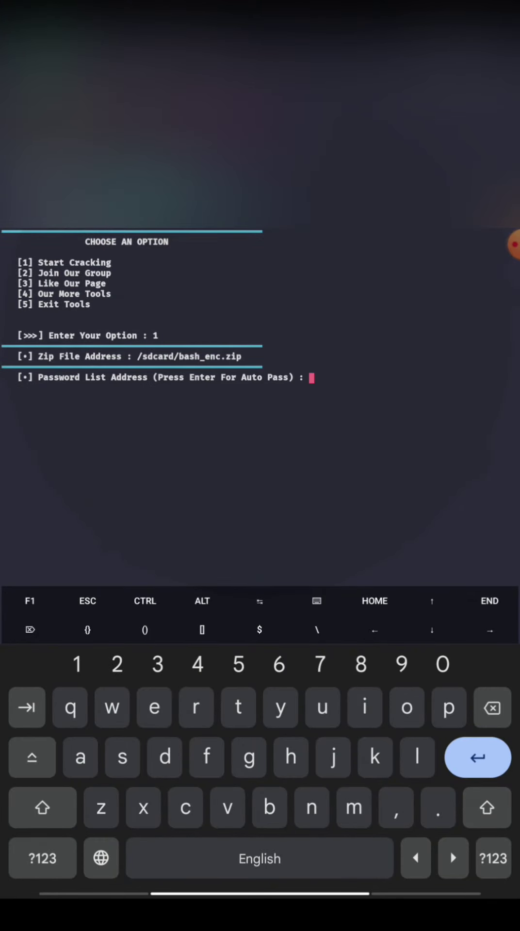
Start cracking /sdcard/bash_enc.zip with the automatic password list
key(Return)
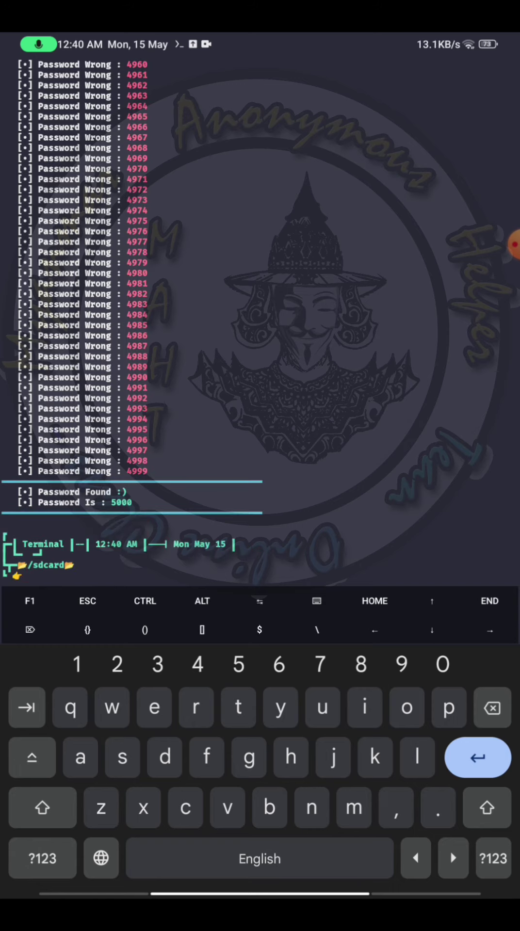
double_click(122, 502)
click(77, 478)
drag(260, 893, 260, 510)
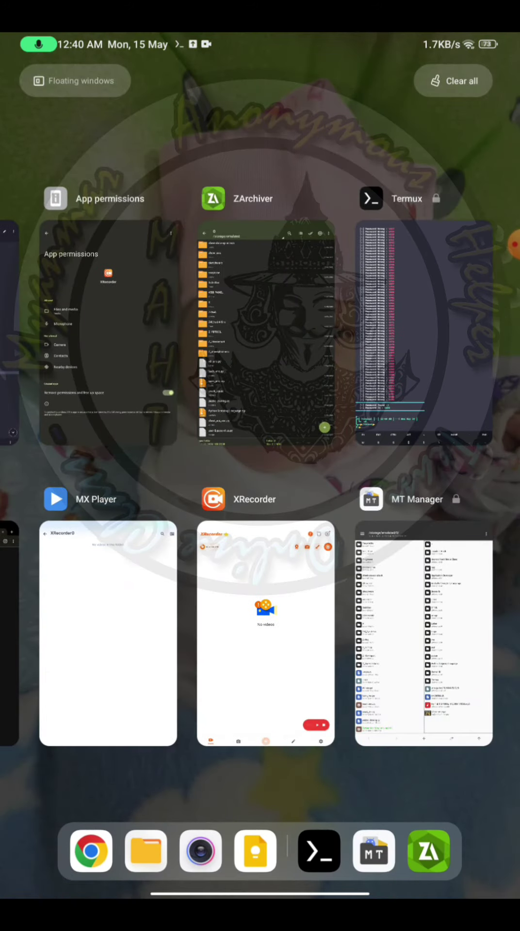
click(422, 633)
click(52, 728)
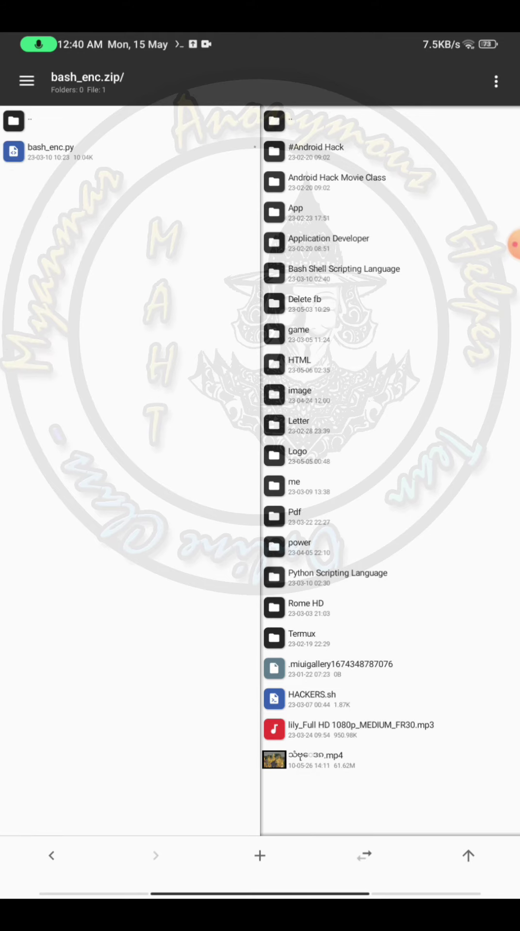
click(51, 152)
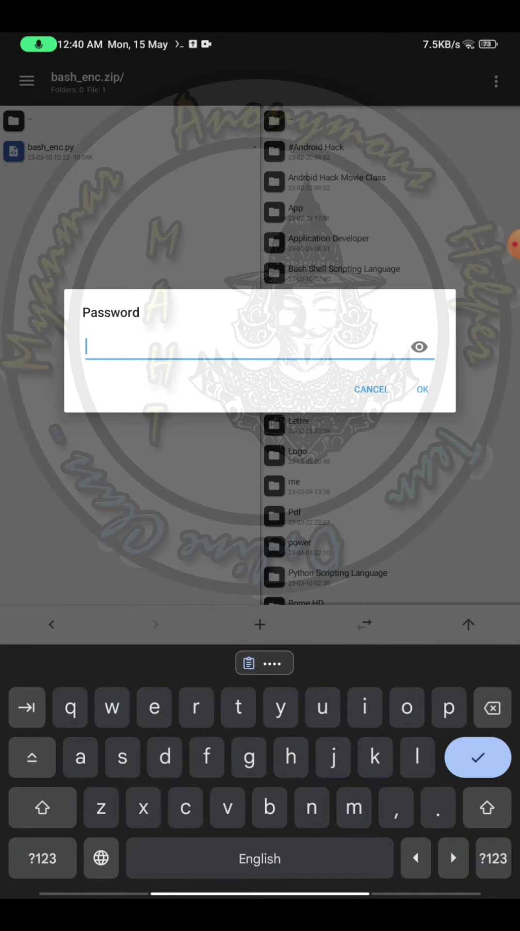
click(419, 346)
text(5000)
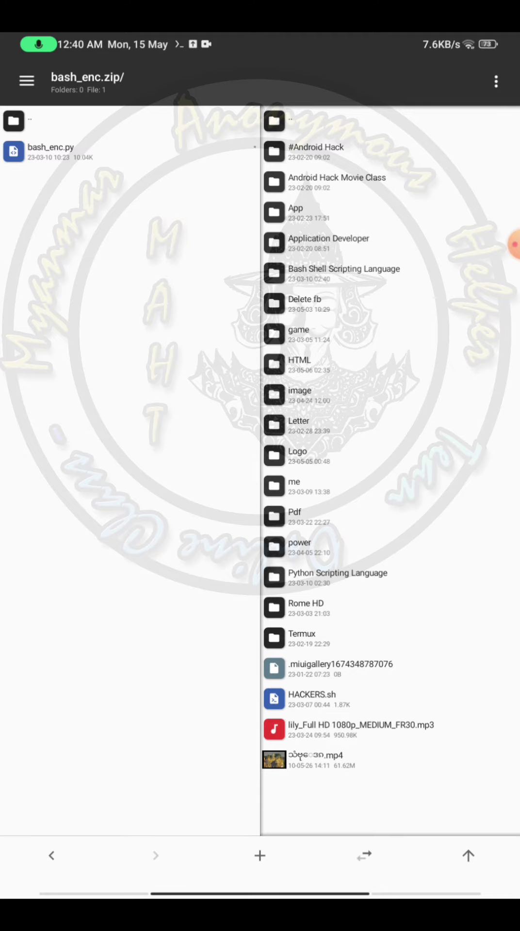
click(514, 245)
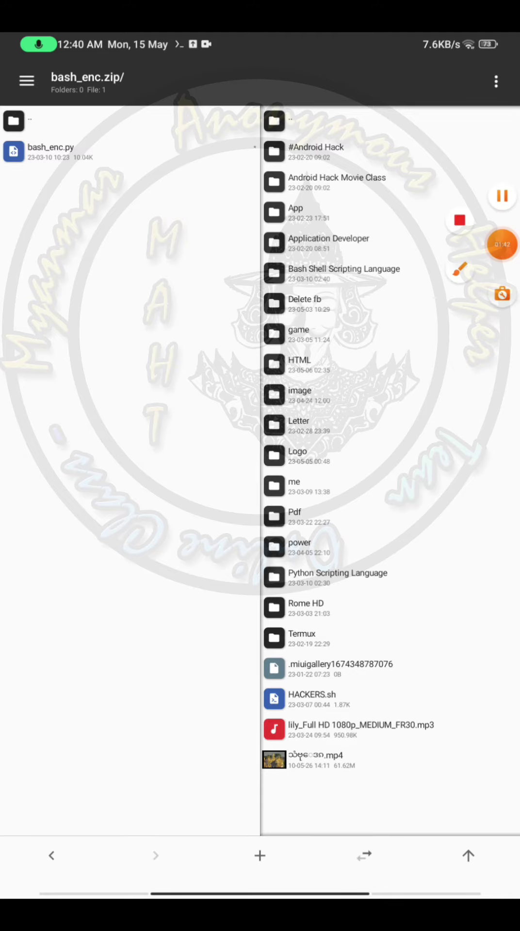